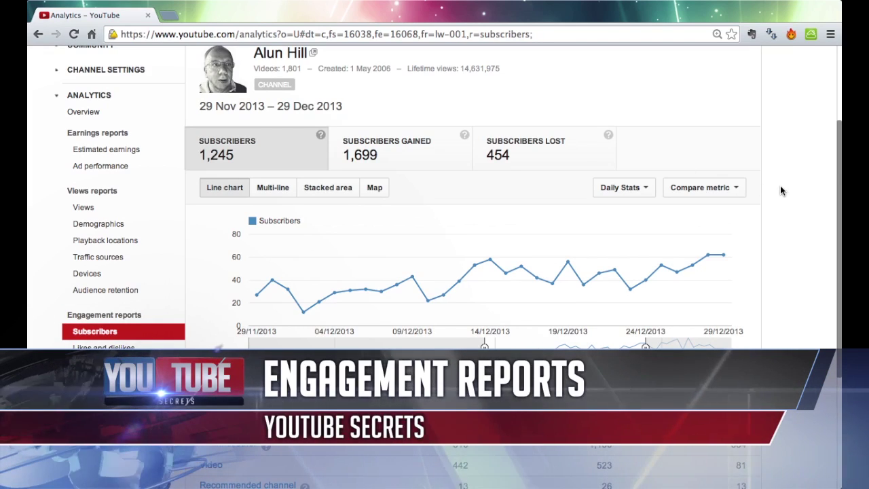
scroll(780, 185, down, 3)
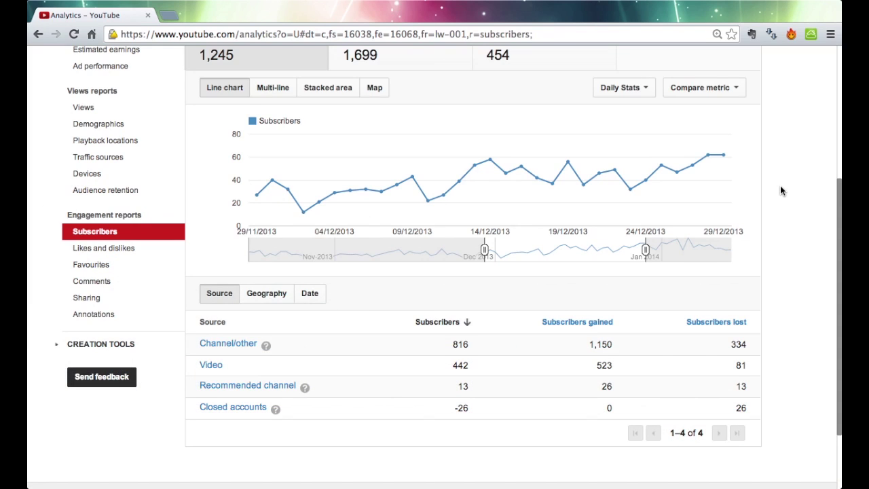
scroll(780, 185, up, 2)
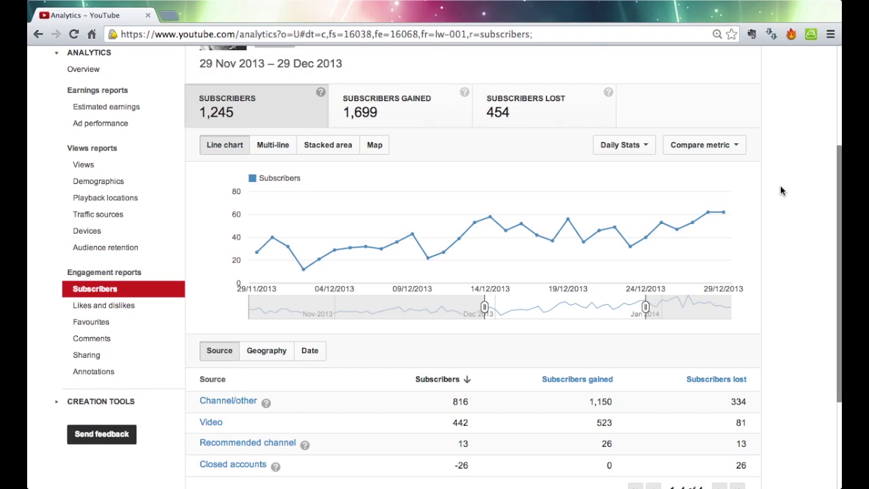